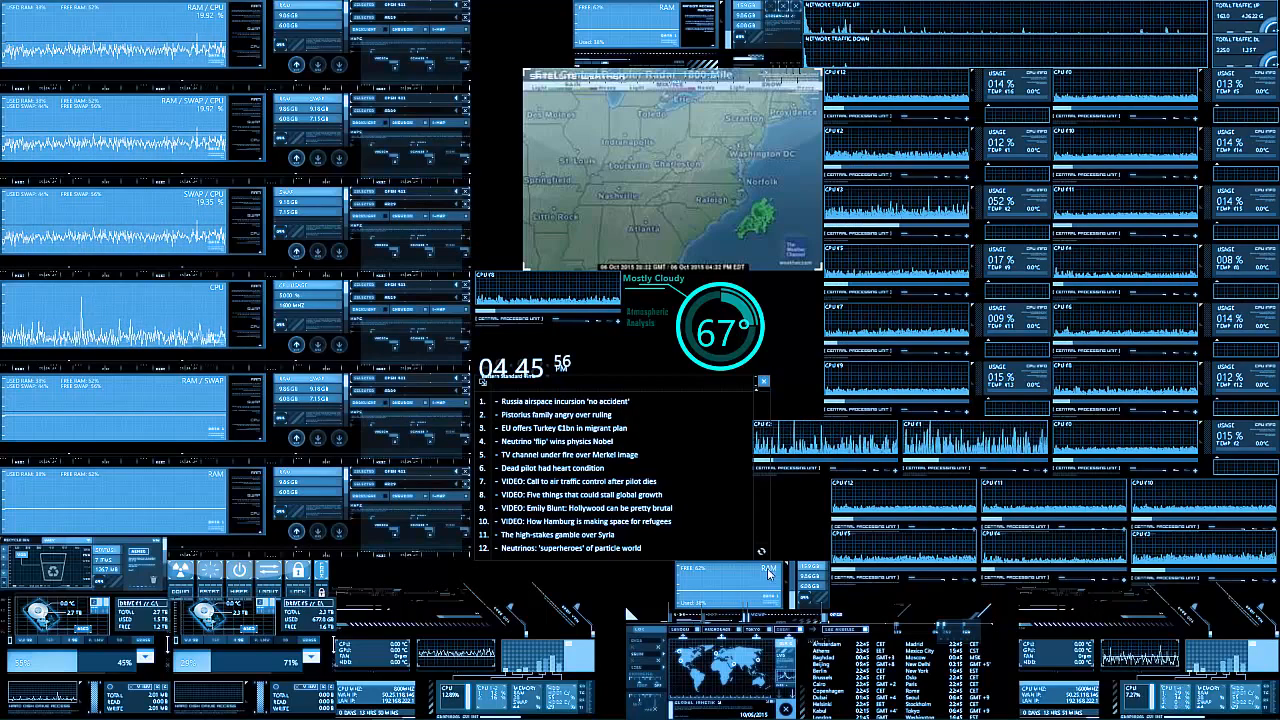
- Open the Network and Sharing Center for the computer's current network connections
{"action": "mouse_move", "coordinate": [910, 718]}
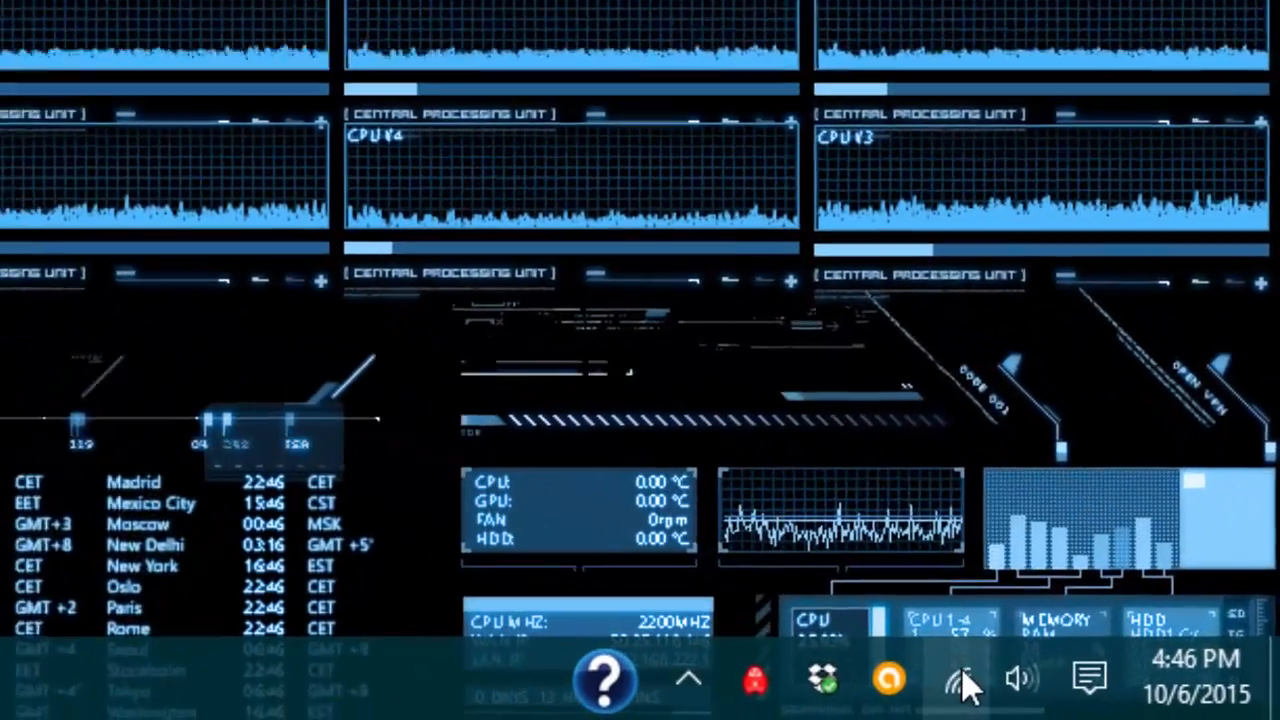
{"action": "right_click", "coordinate": [963, 683]}
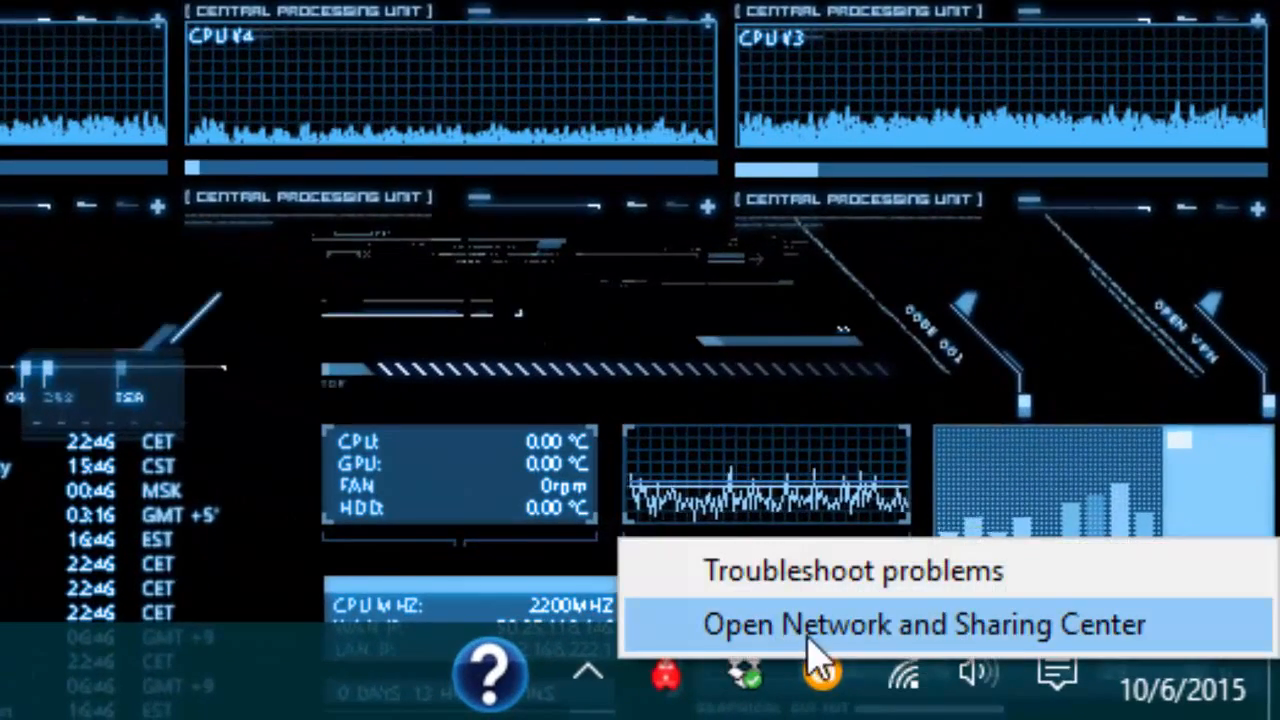
{"action": "left_click", "coordinate": [85, 700]}
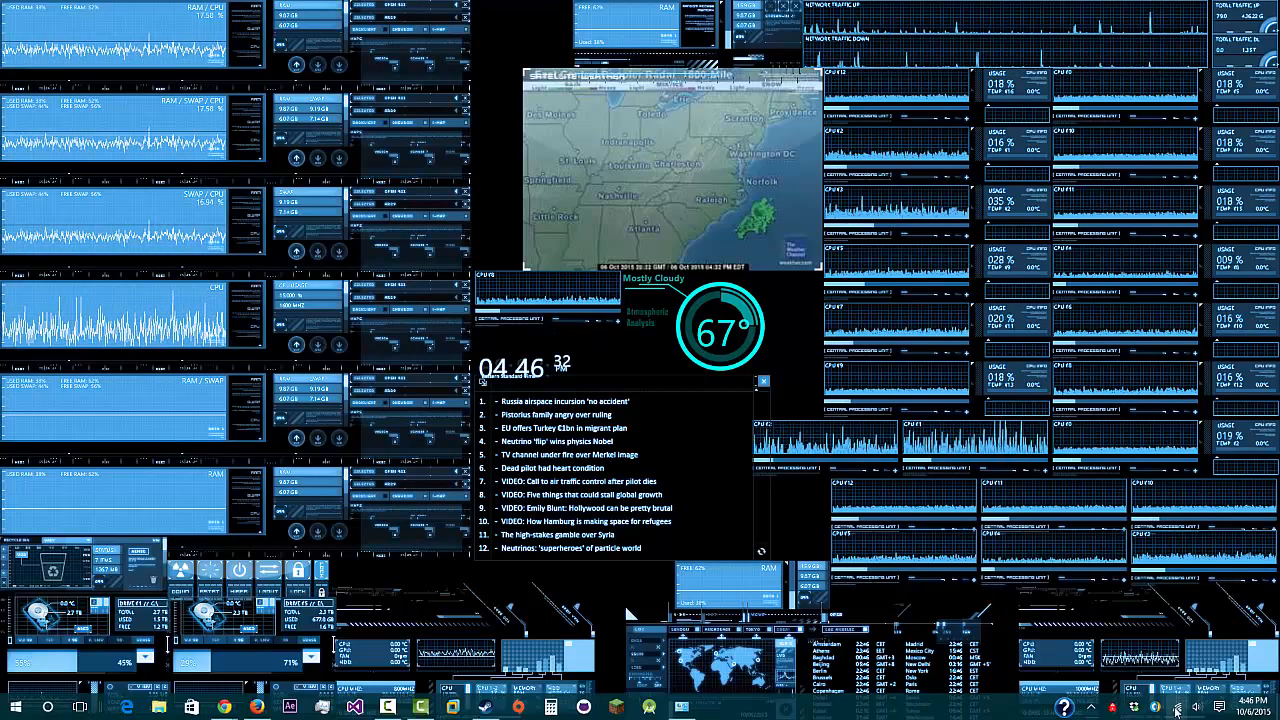
{"action": "right_click", "coordinate": [1176, 706]}
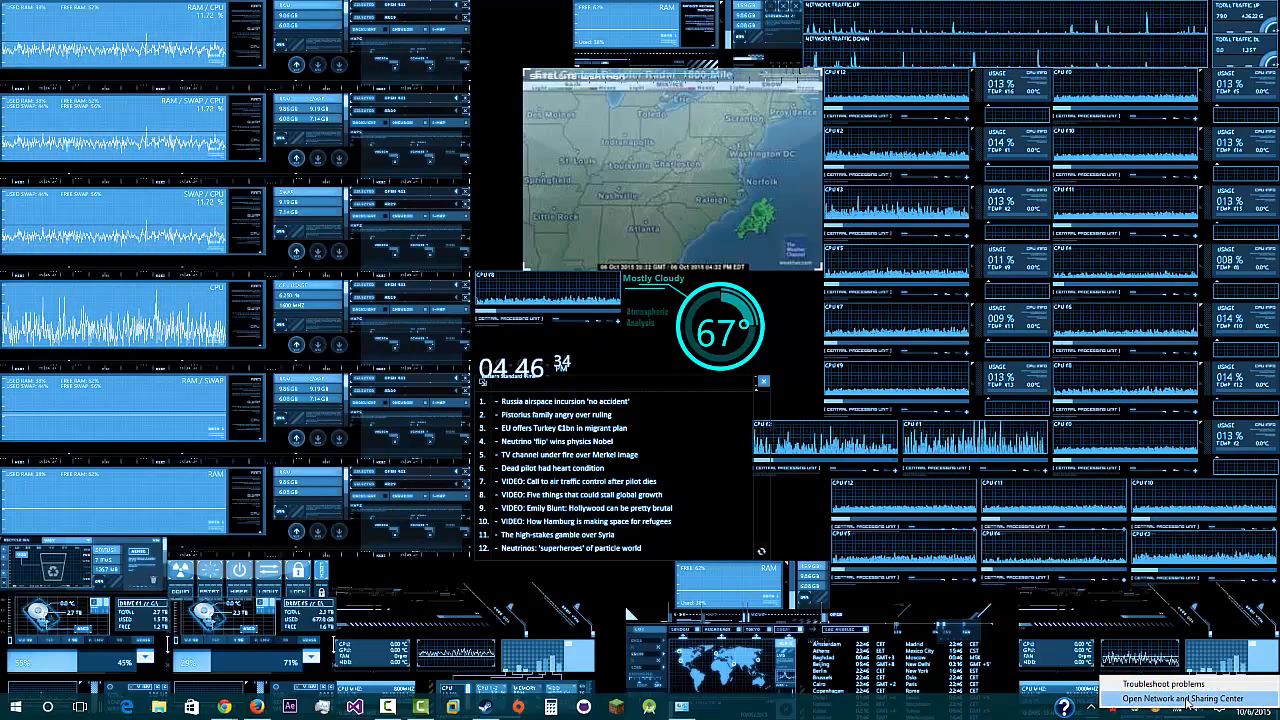
{"action": "left_click", "coordinate": [908, 714]}
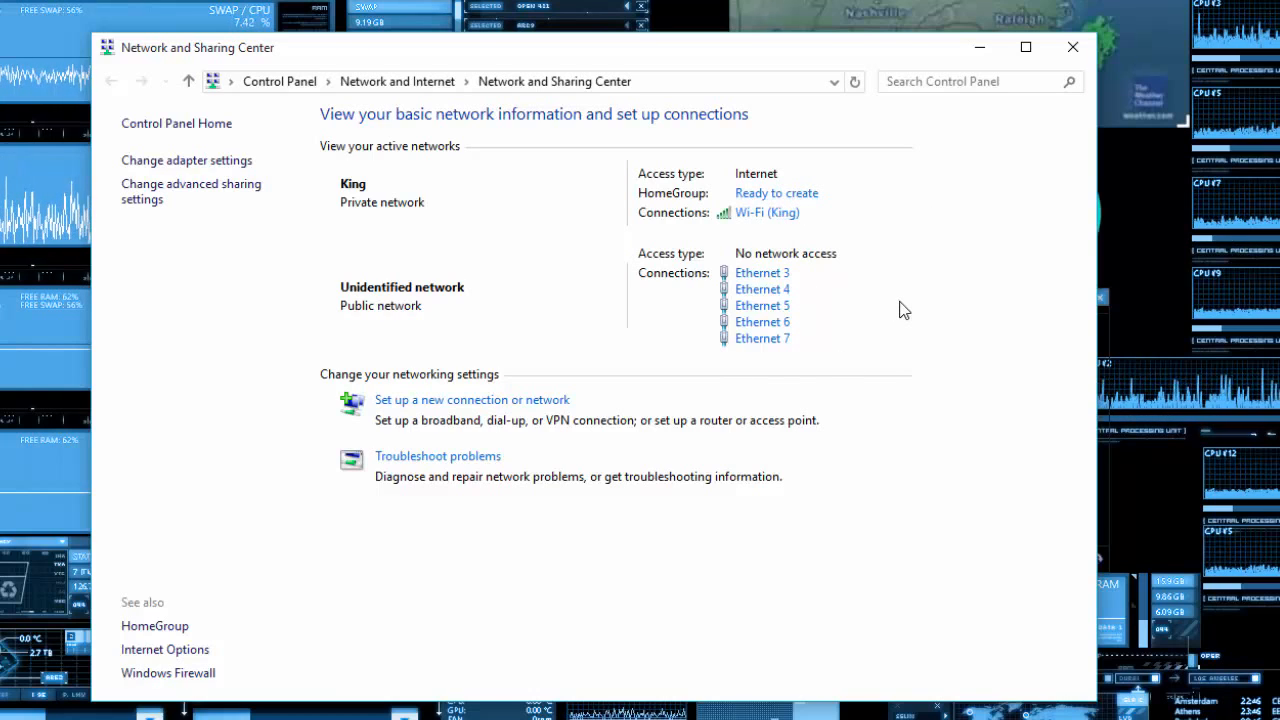
- Open the Internet Protocol Version 4 (TCP/IPv4) properties of the active Wi-Fi connection
{"action": "left_click", "coordinate": [751, 214]}
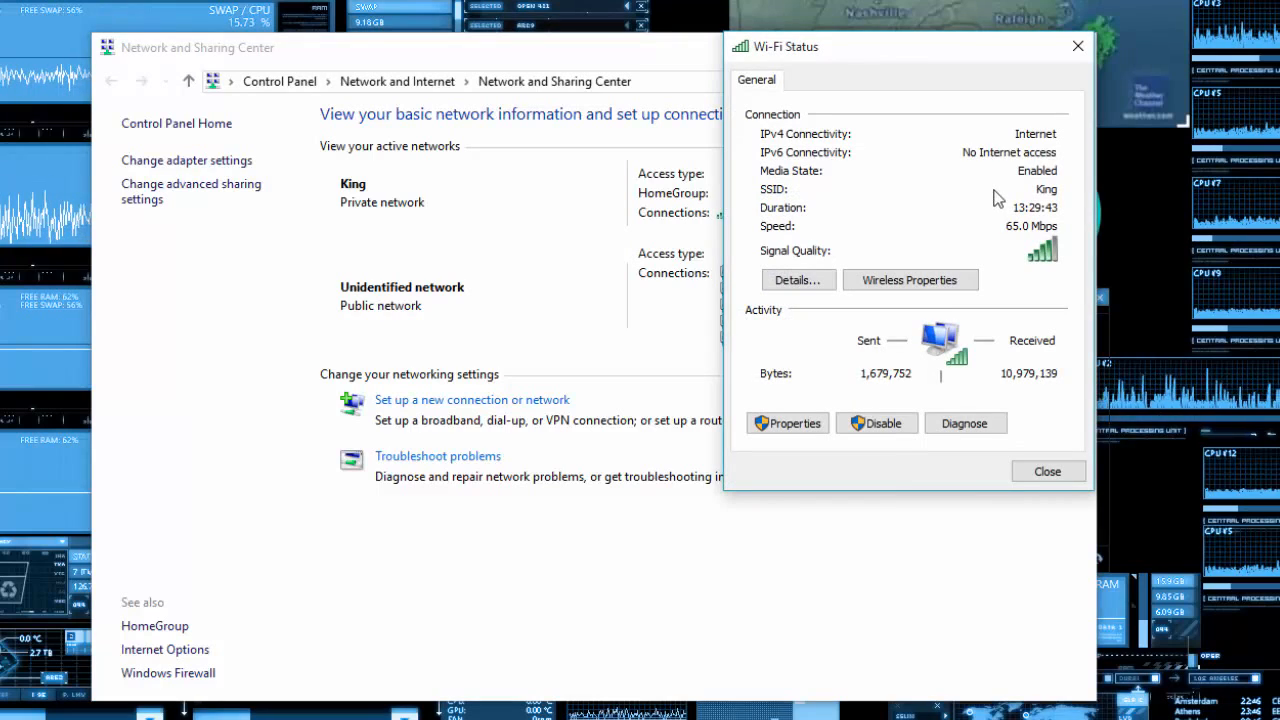
{"action": "left_click", "coordinate": [788, 423]}
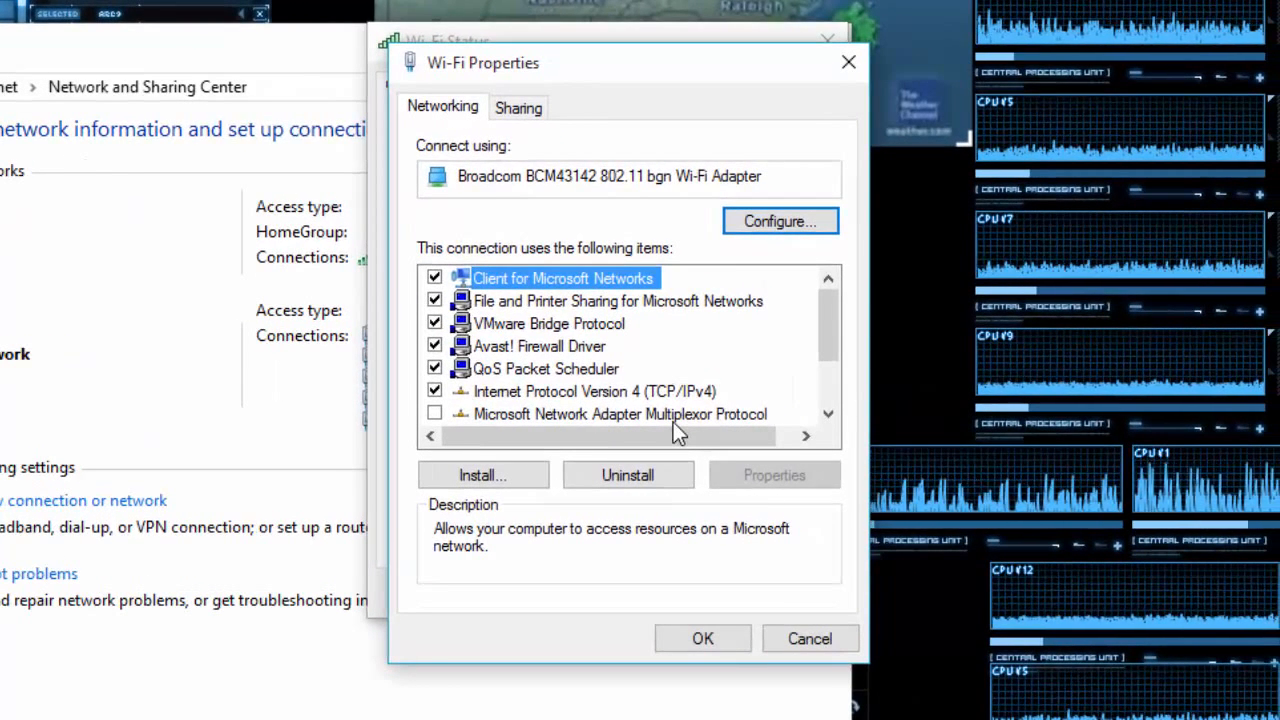
{"action": "scroll", "coordinate": [673, 422], "scroll_direction": "down", "scroll_amount": 2}
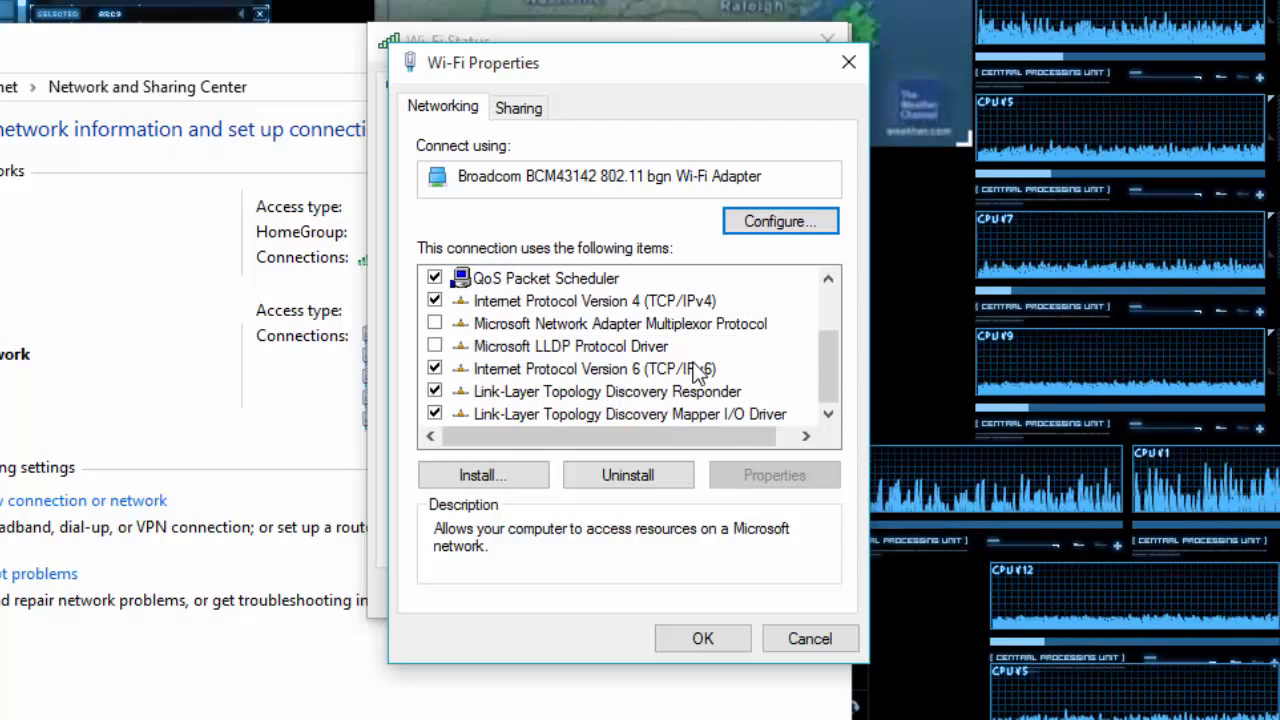
{"action": "scroll", "coordinate": [673, 382], "scroll_direction": "up", "scroll_amount": 2}
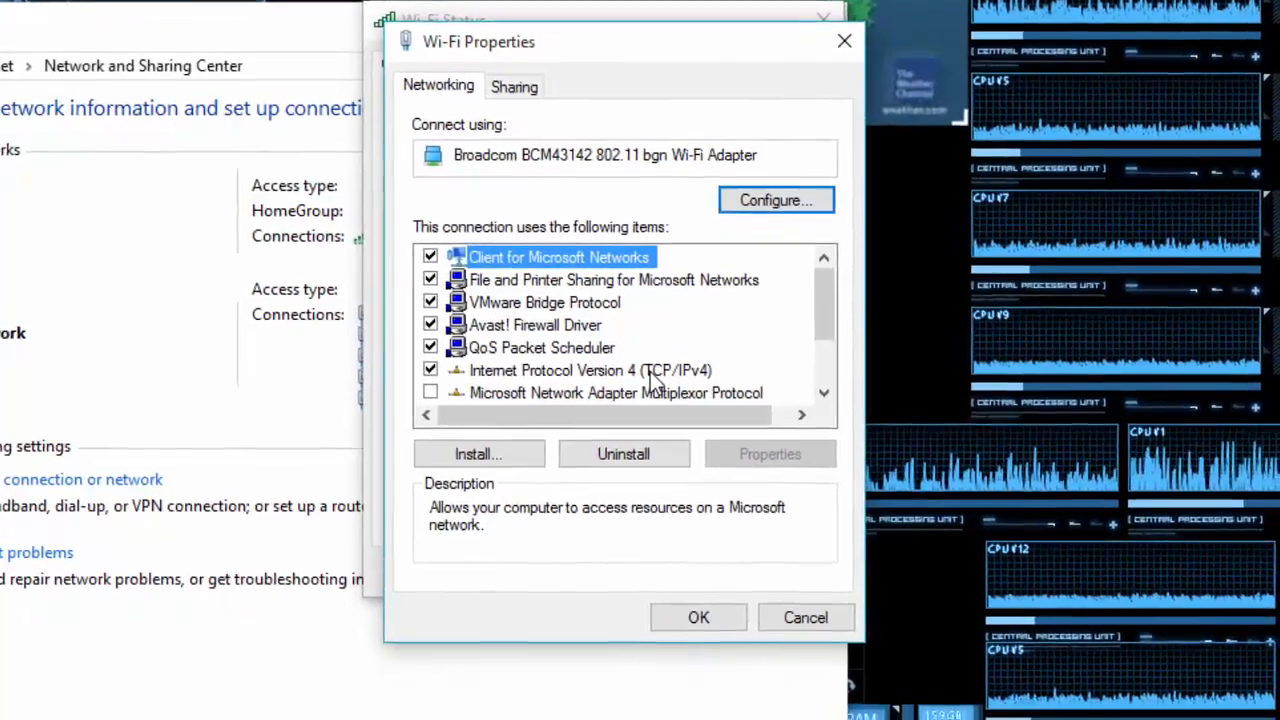
{"action": "double_click", "coordinate": [655, 391]}
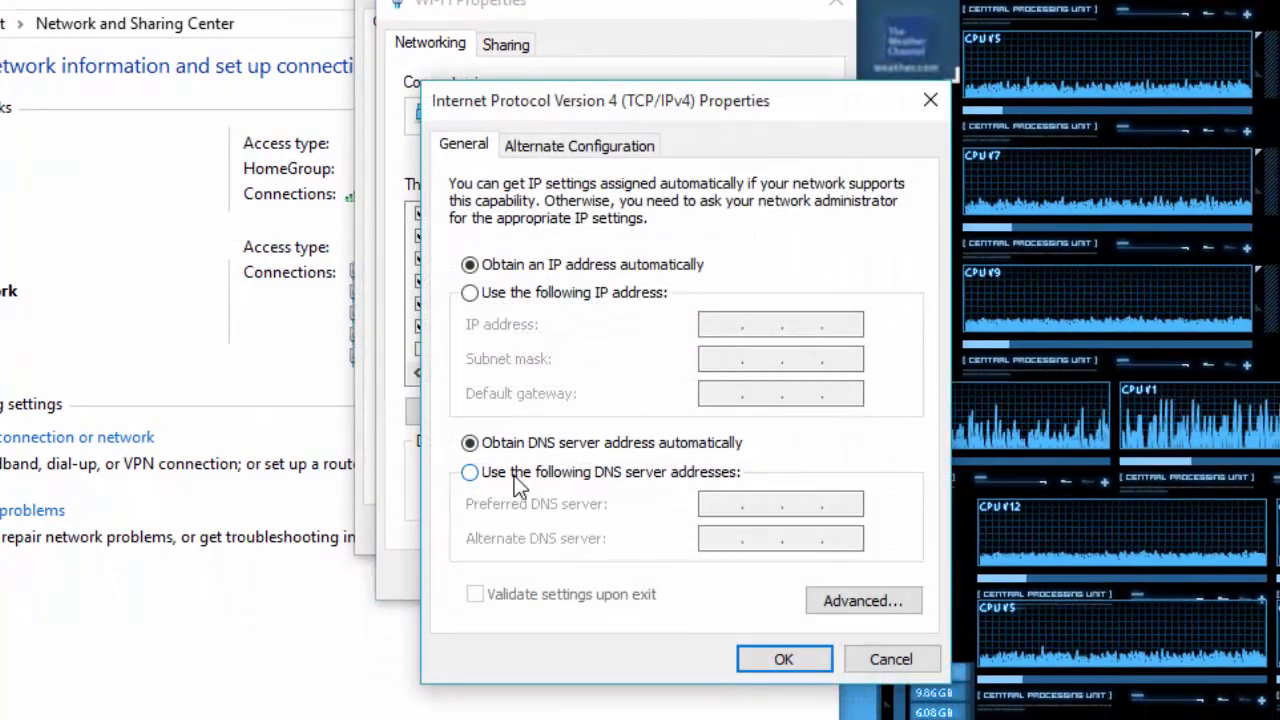
- Specify the DNS server manually with 8.8.8.8 as the preferred server, recheck the entry, and apply the Wi-Fi properties
{"action": "left_click", "coordinate": [502, 483]}
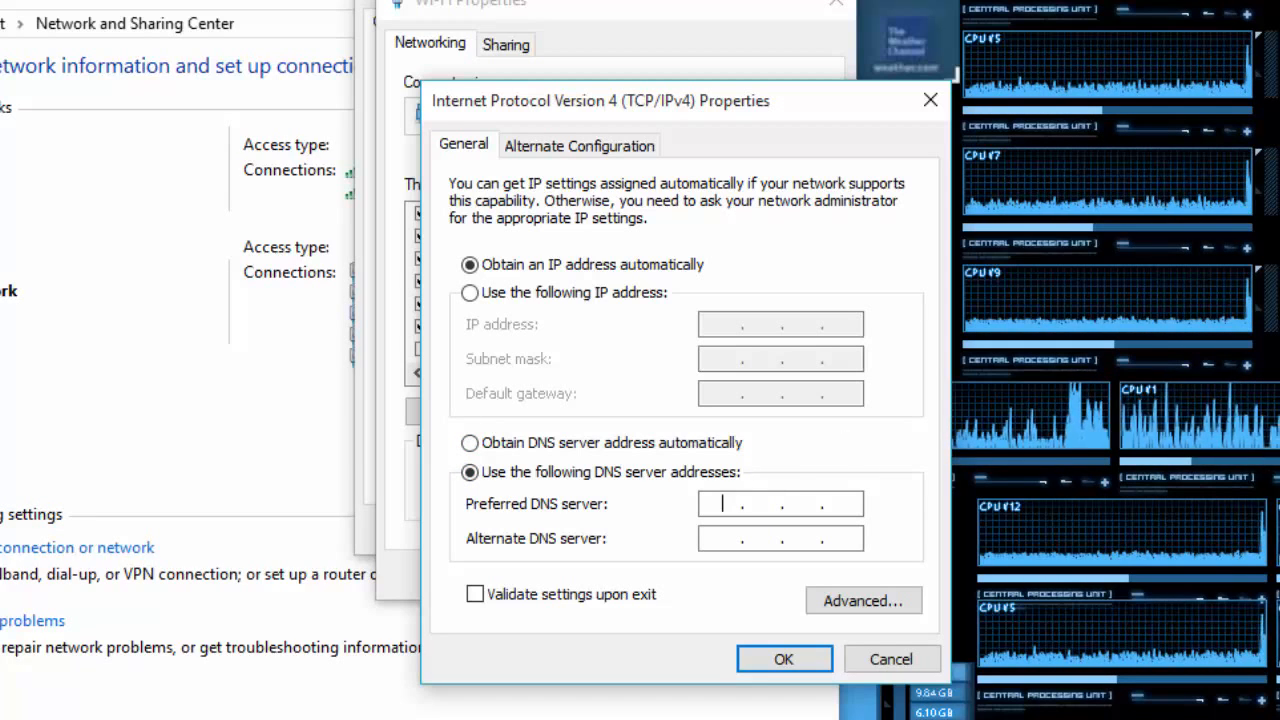
{"action": "left_click", "coordinate": [718, 503]}
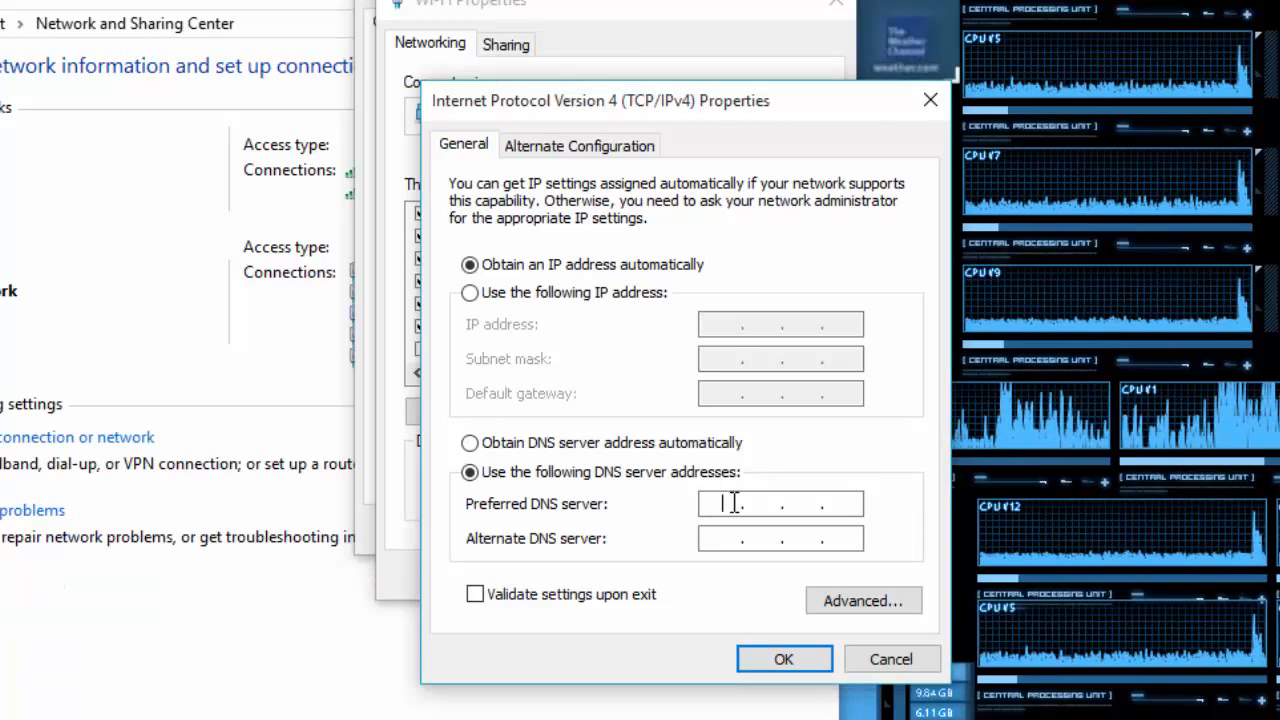
{"action": "type", "text": "8.8.8."}
{"action": "key", "text": "Return"}
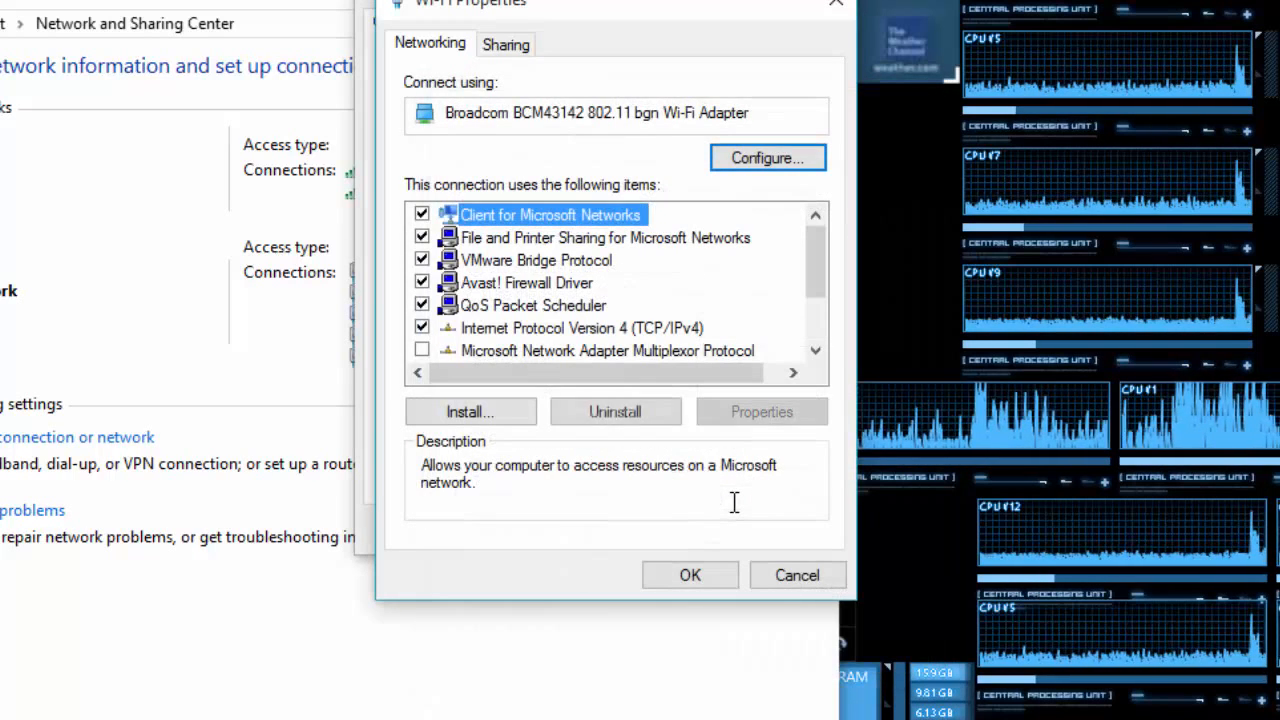
{"action": "left_click", "coordinate": [605, 327]}
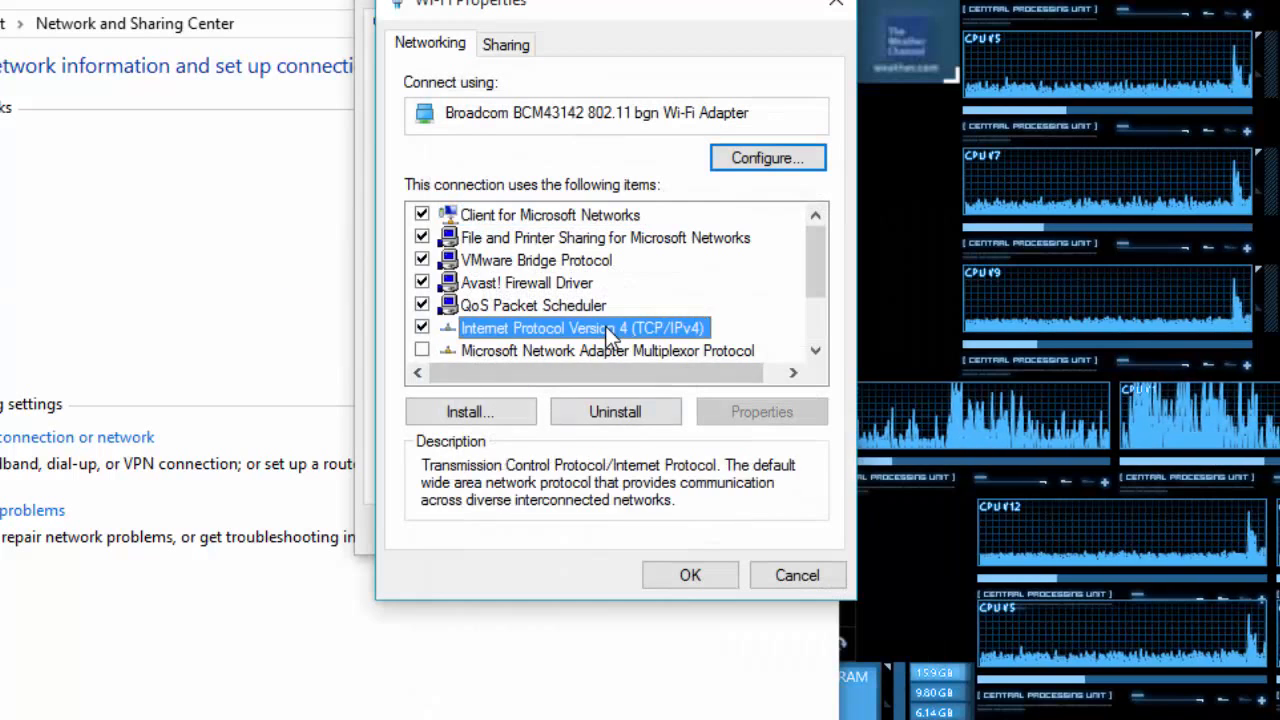
{"action": "left_click", "coordinate": [770, 411]}
{"action": "double_click", "coordinate": [846, 503]}
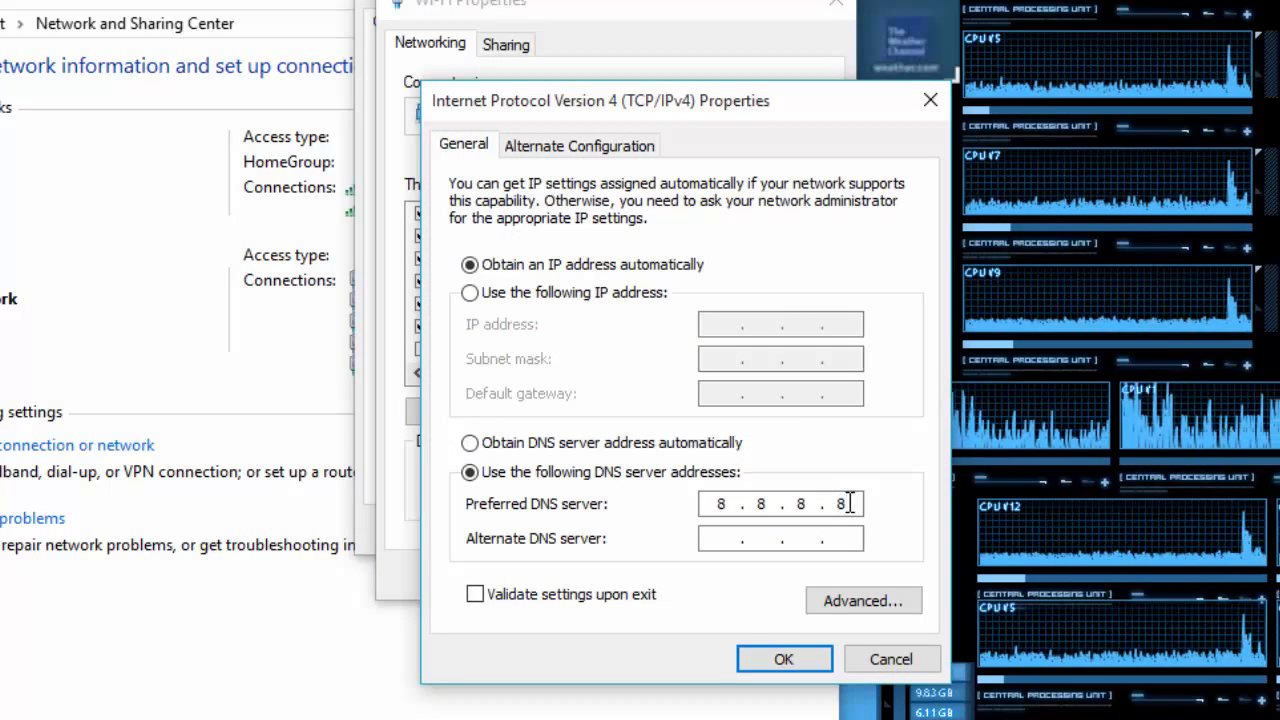
{"action": "left_click", "coordinate": [786, 661]}
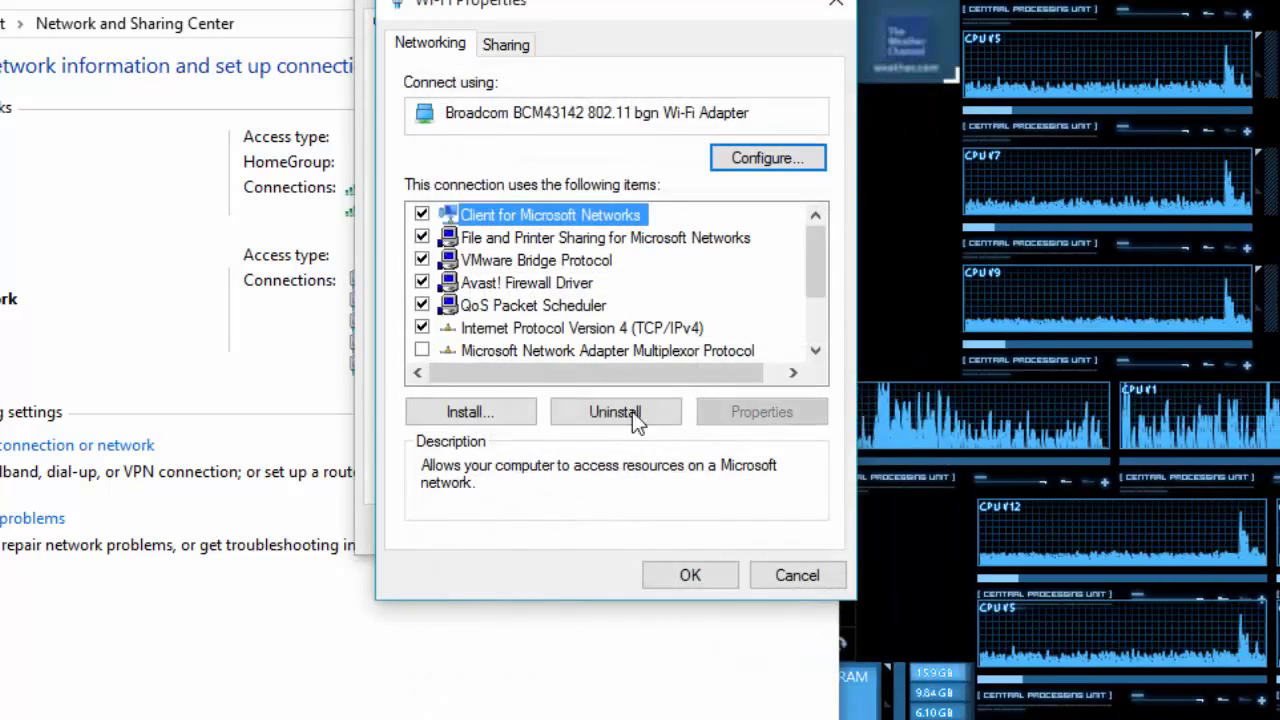
{"action": "left_click", "coordinate": [680, 576]}
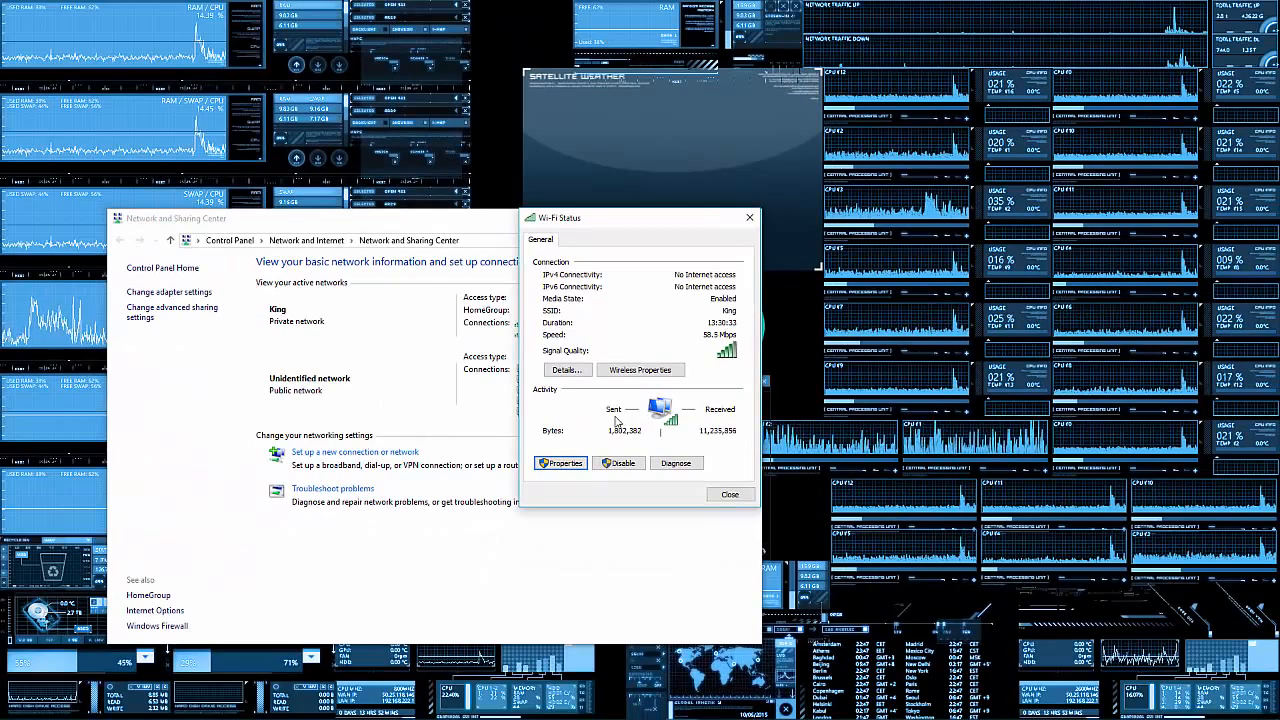
- Refresh the radar weather map skin on the desktop
{"action": "right_click", "coordinate": [696, 124]}
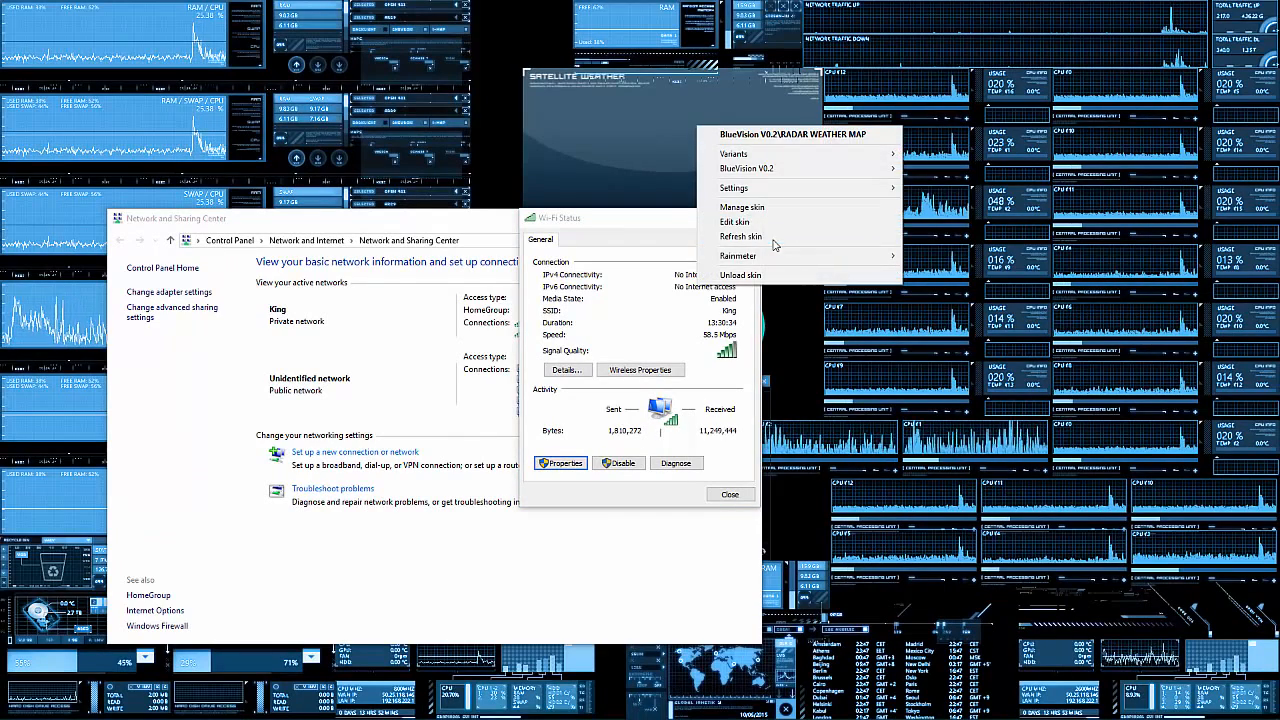
{"action": "left_click", "coordinate": [740, 236]}
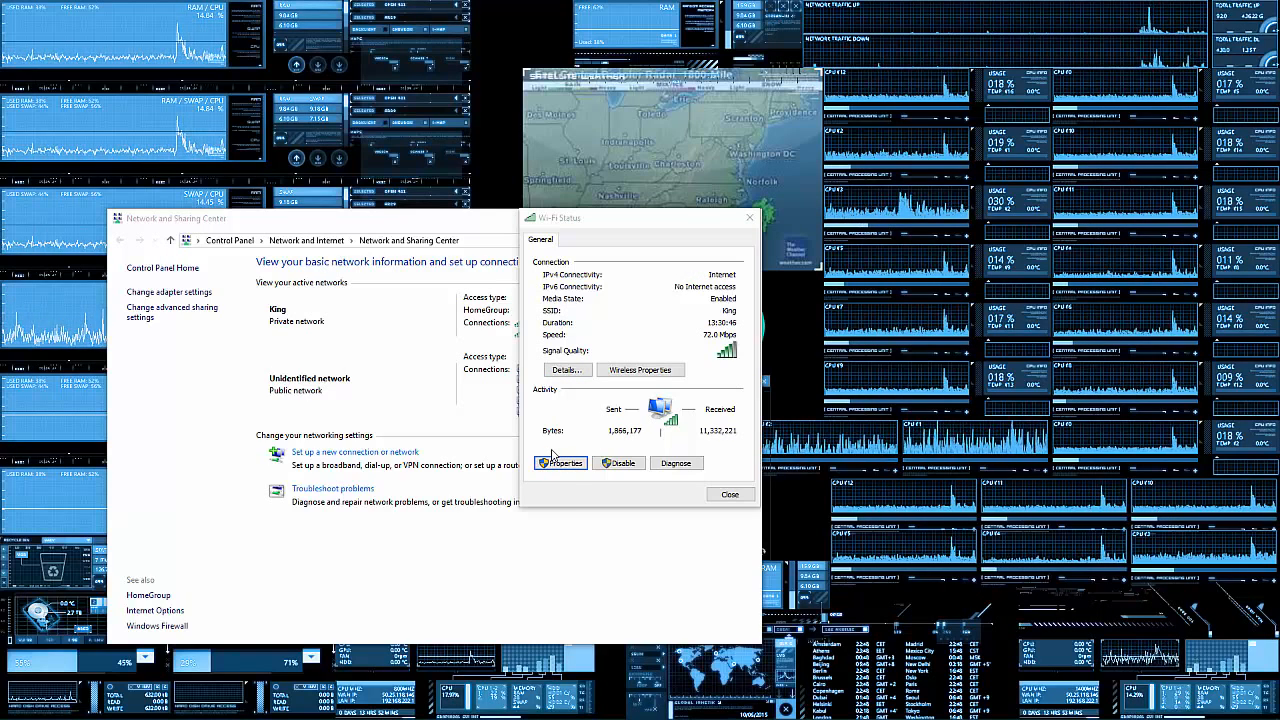
- Set the Wi-Fi connection's IPv4 properties to obtain the DNS server address automatically and close the properties
{"action": "left_click", "coordinate": [557, 469]}
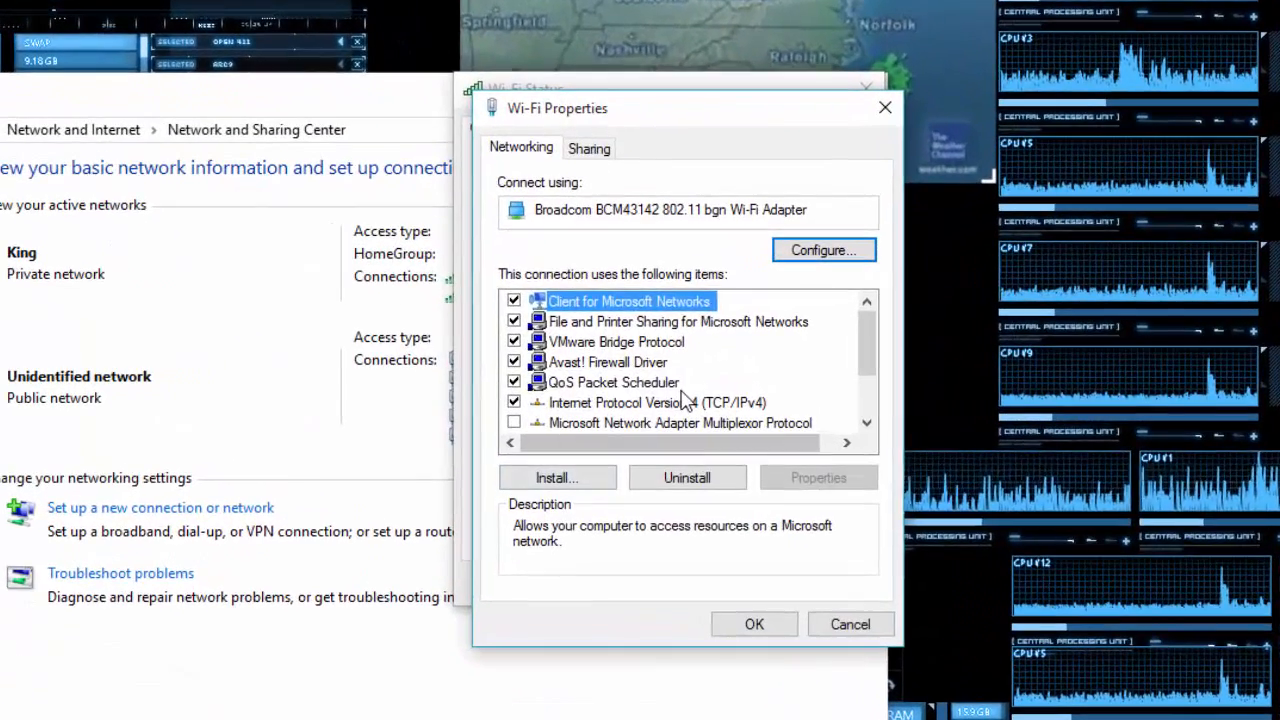
{"action": "left_click", "coordinate": [647, 385]}
{"action": "double_click", "coordinate": [686, 402]}
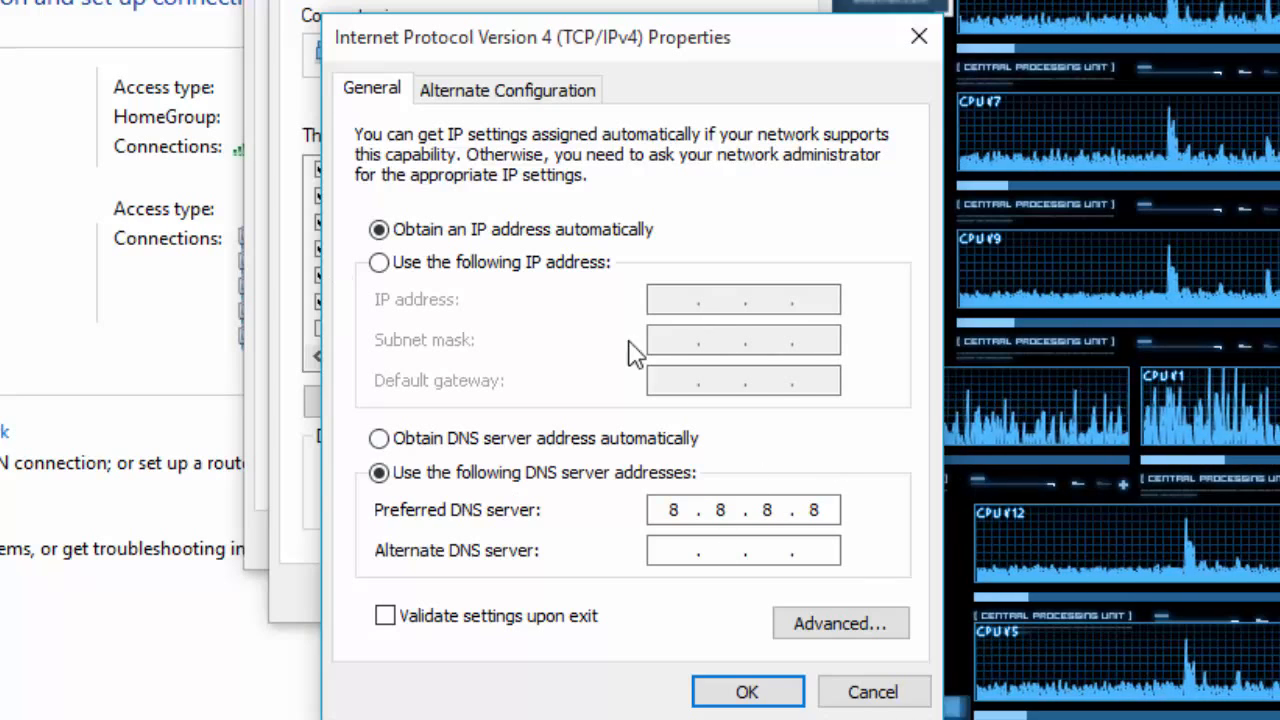
{"action": "left_click", "coordinate": [467, 441]}
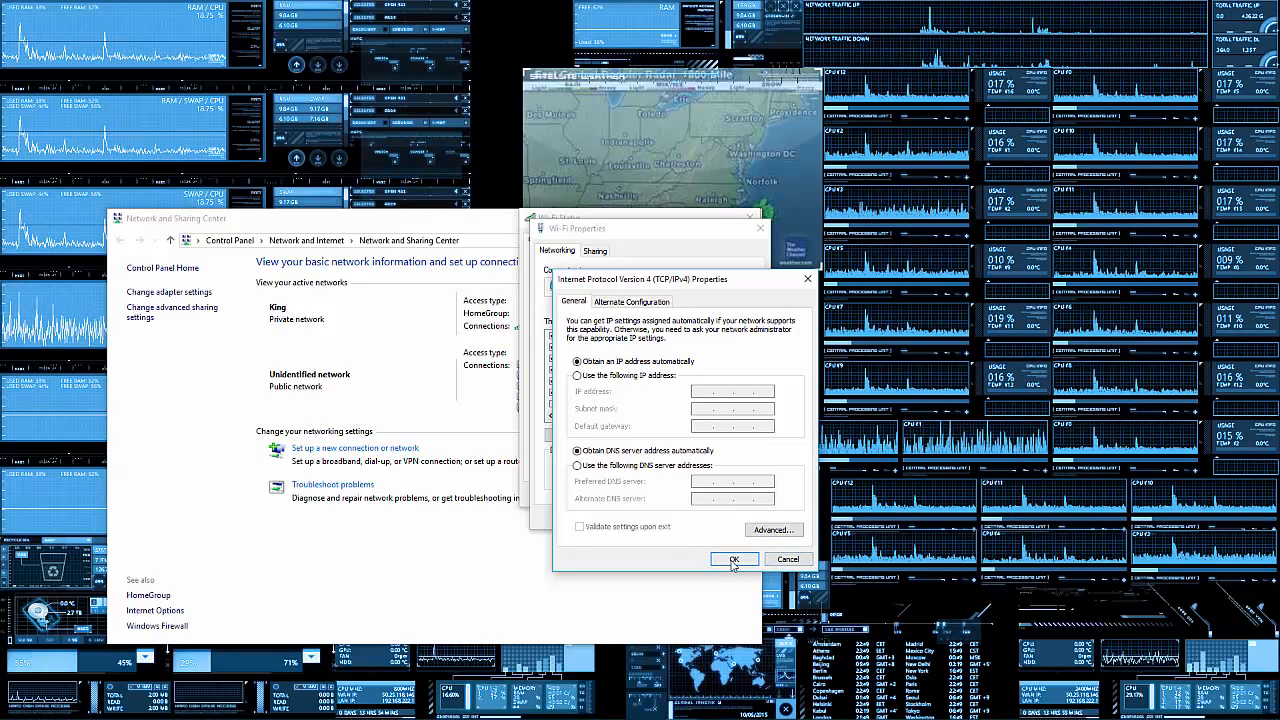
{"action": "left_click", "coordinate": [788, 559]}
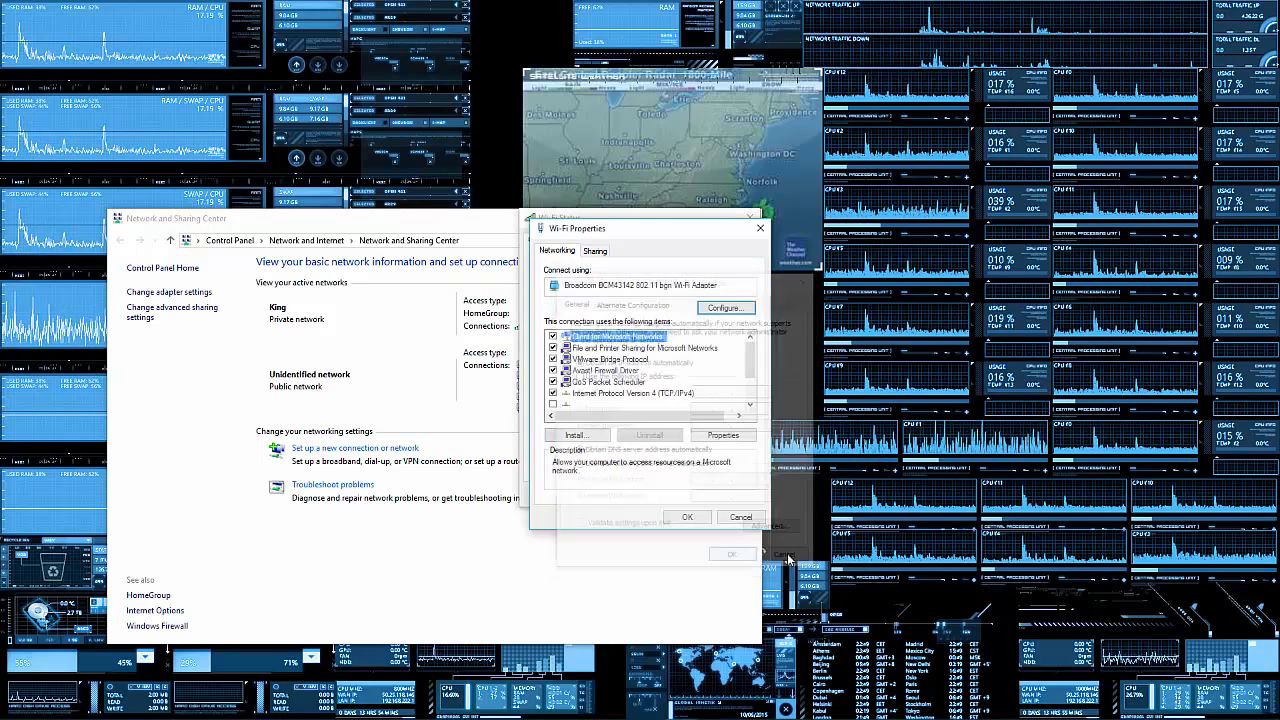
{"action": "left_click", "coordinate": [686, 517]}
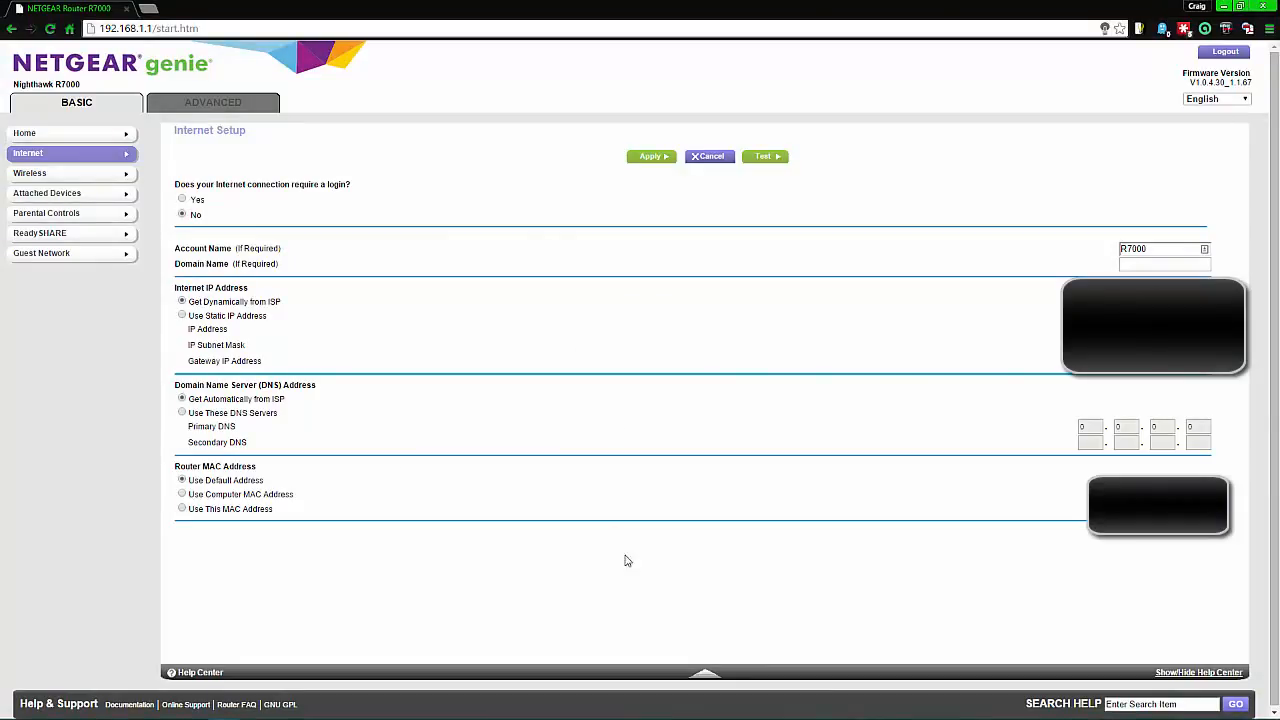
- On the NETGEAR router's Internet Setup page, use custom DNS servers with primary DNS 8.8.8.8, and select 192.168.1.1 in the page address
{"action": "mouse_move", "coordinate": [170, 385]}
{"action": "left_mouse_down"}
{"action": "mouse_move", "coordinate": [378, 388]}
{"action": "mouse_move", "coordinate": [181, 382]}
{"action": "left_mouse_up"}
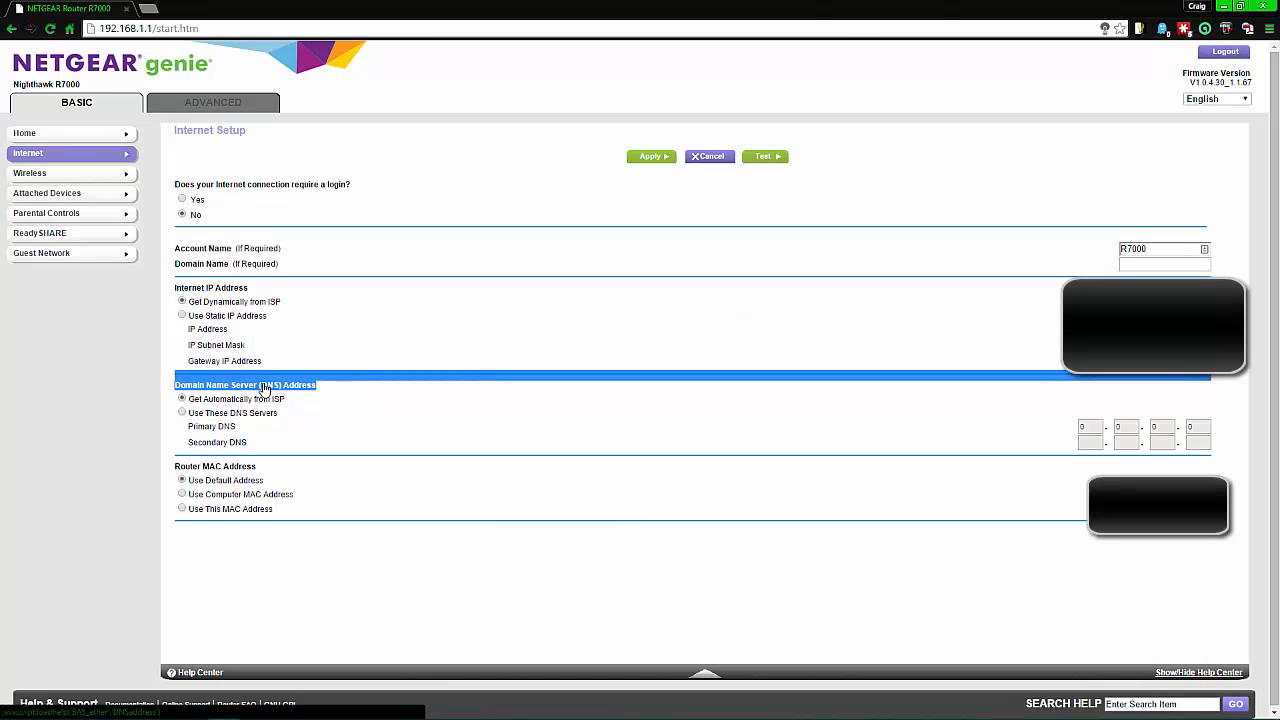
{"action": "left_click", "coordinate": [325, 400]}
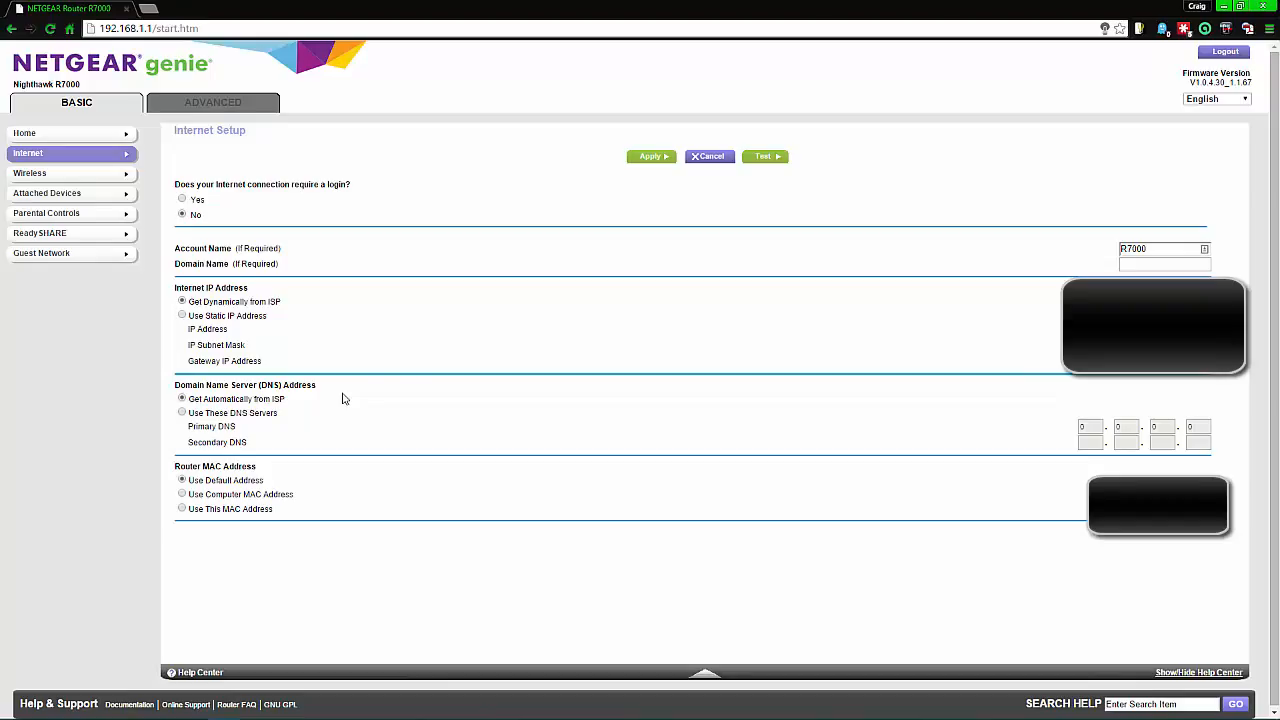
{"action": "left_click", "coordinate": [182, 412]}
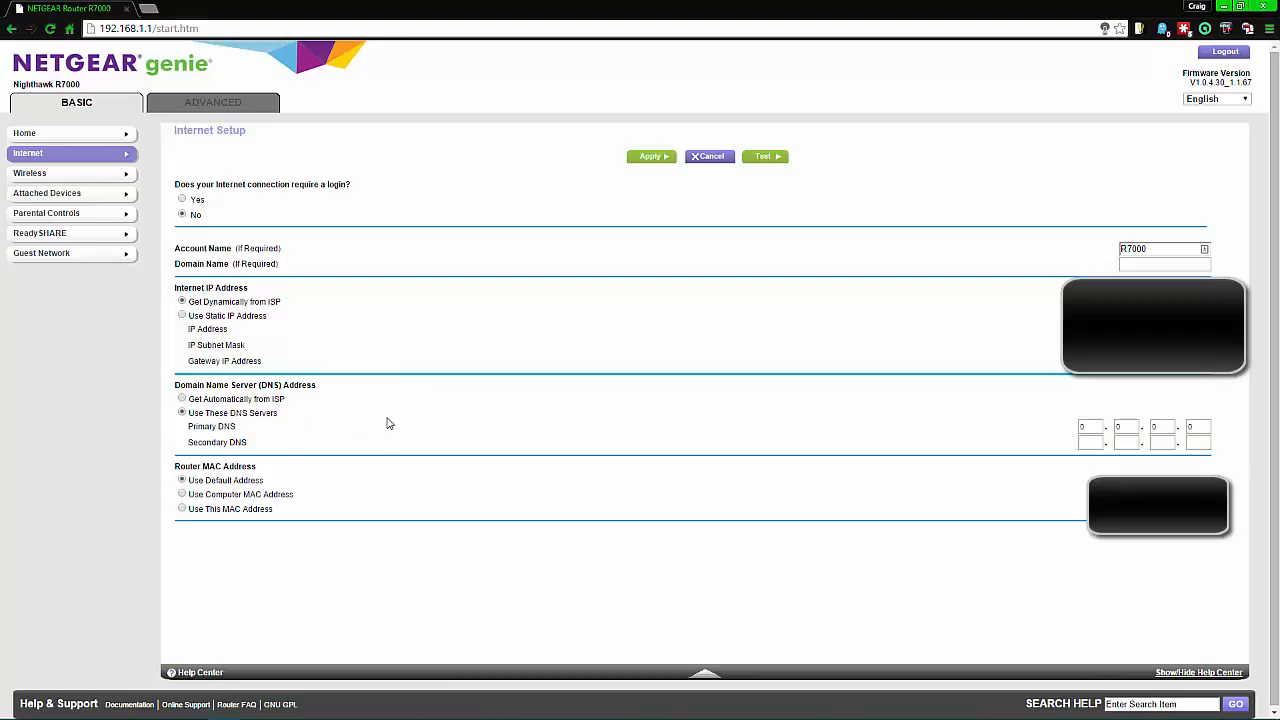
{"action": "left_click", "coordinate": [1099, 425]}
{"action": "type", "text": "8."}
{"action": "type", "text": "8"}
{"action": "key", "text": "Tab"}
{"action": "type", "text": "8"}
{"action": "key", "text": "Tab"}
{"action": "type", "text": "8"}
{"action": "key", "text": "Tab"}
{"action": "type", "text": "8"}
{"action": "left_click_drag", "start_coordinate": [152, 28], "coordinate": [98, 28]}
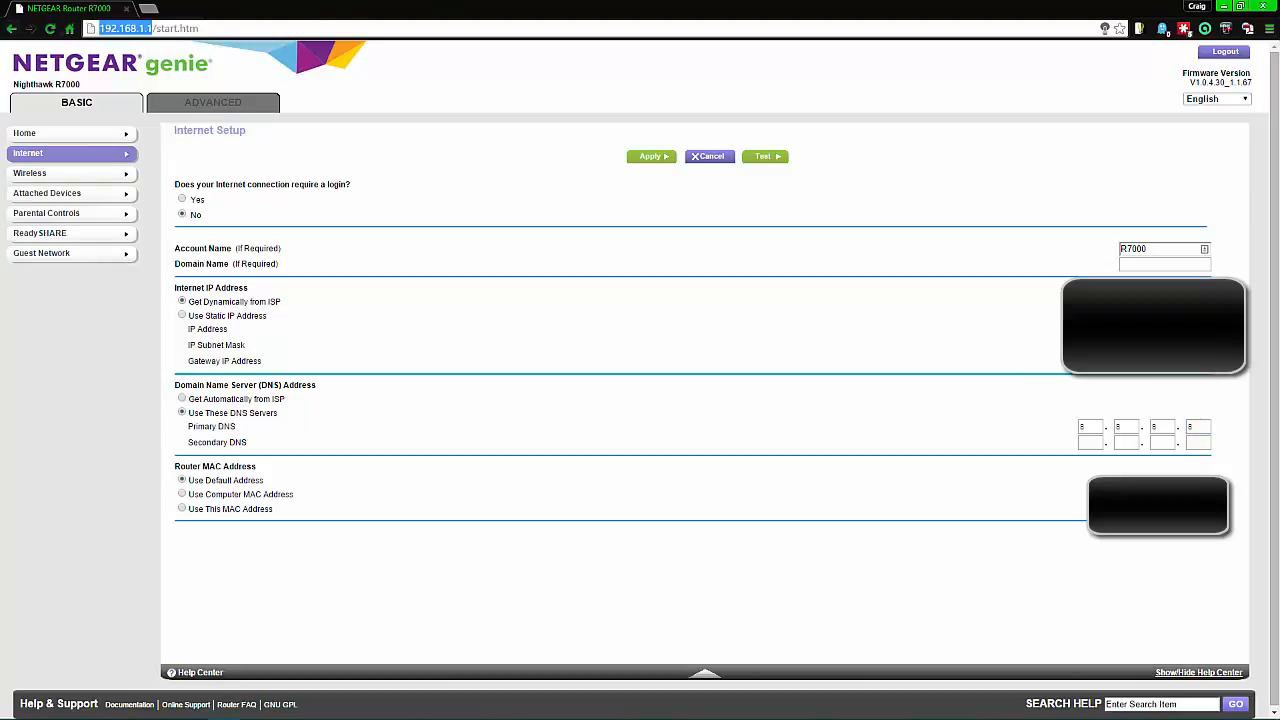